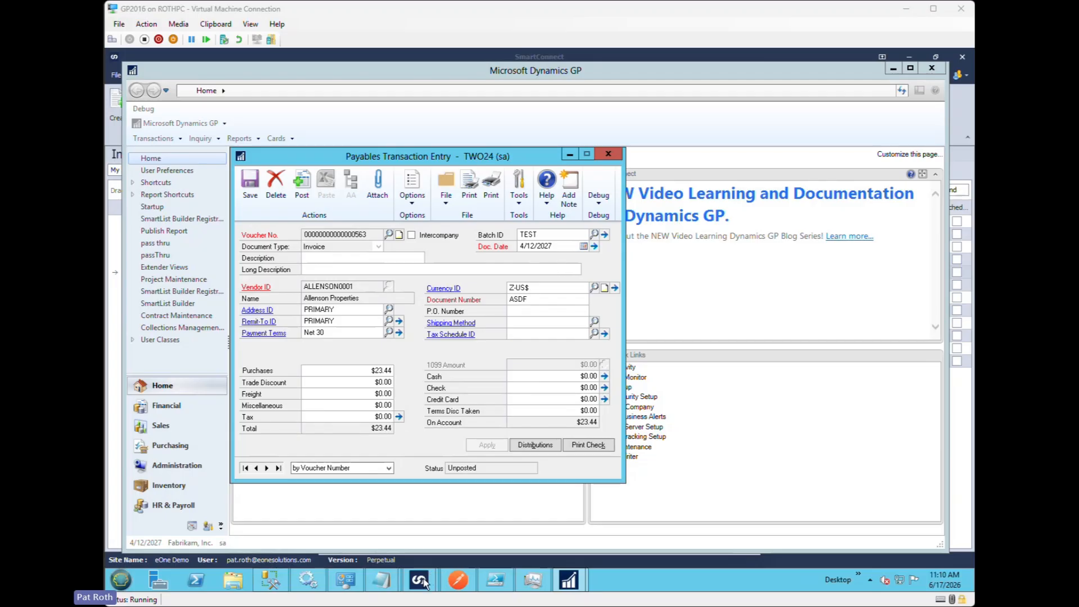
- Switch to the SmartConnect integration KB_543_PM_TRX_LNGDESC and open the mapping of its Create payables transaction node
mouse_move(418, 579)
click(466, 511)
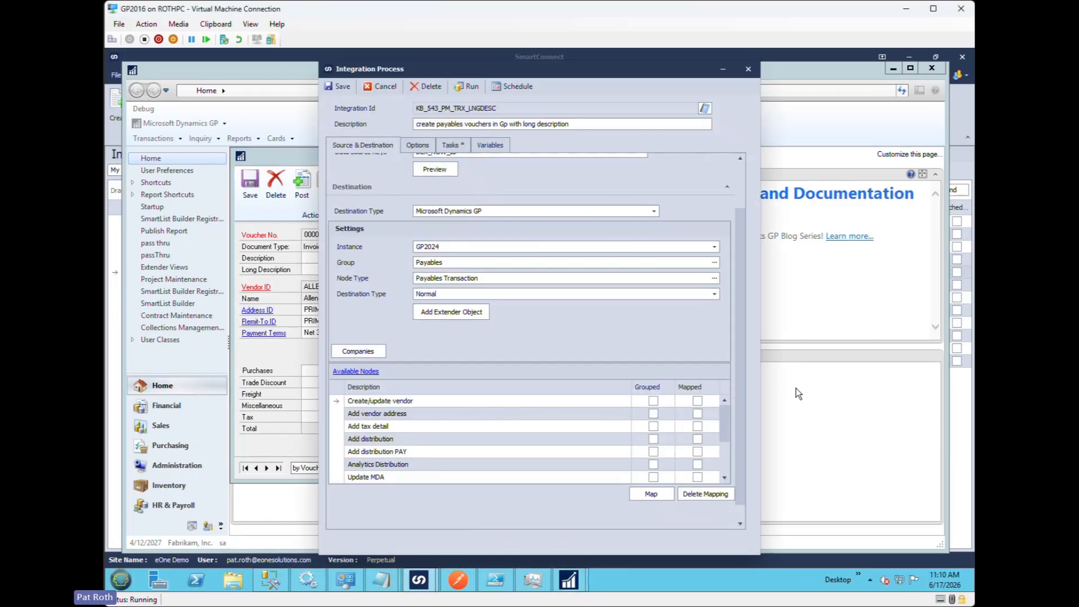
drag(730, 418, 721, 455)
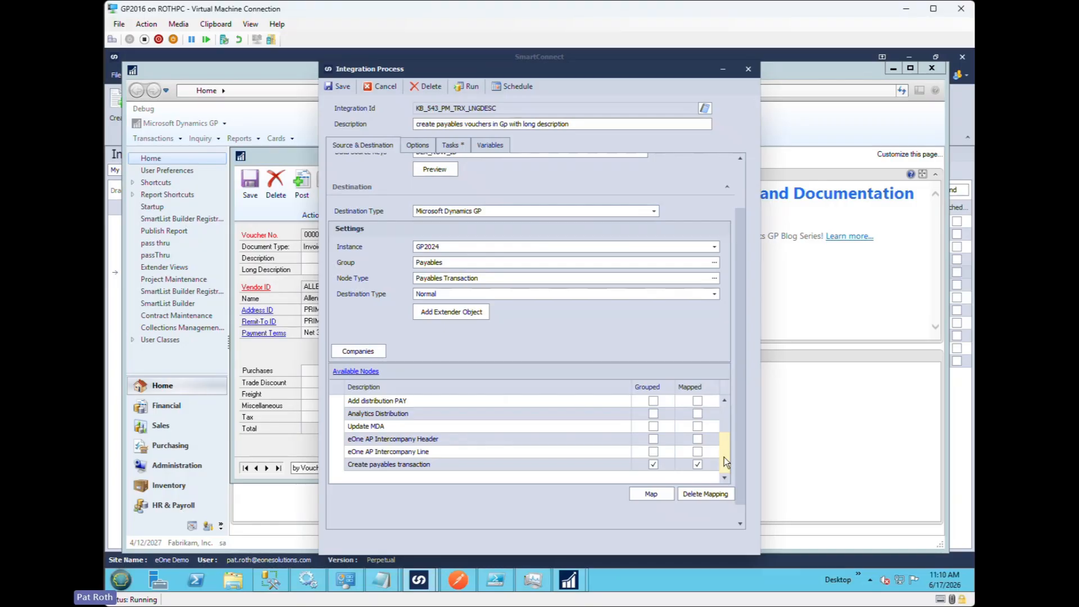
double_click(381, 465)
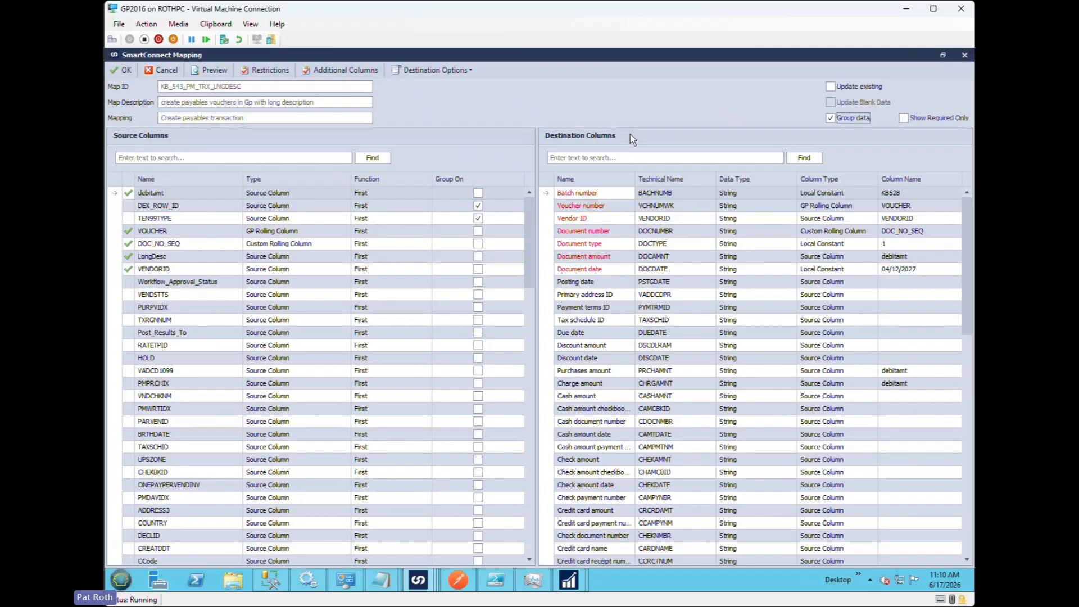
- Search the destination columns for "des", check which source column feeds Transaction description, and close the mapping
click(618, 158)
text(frd)
key(BackSpace)
key(BackSpace)
key(BackSpace)
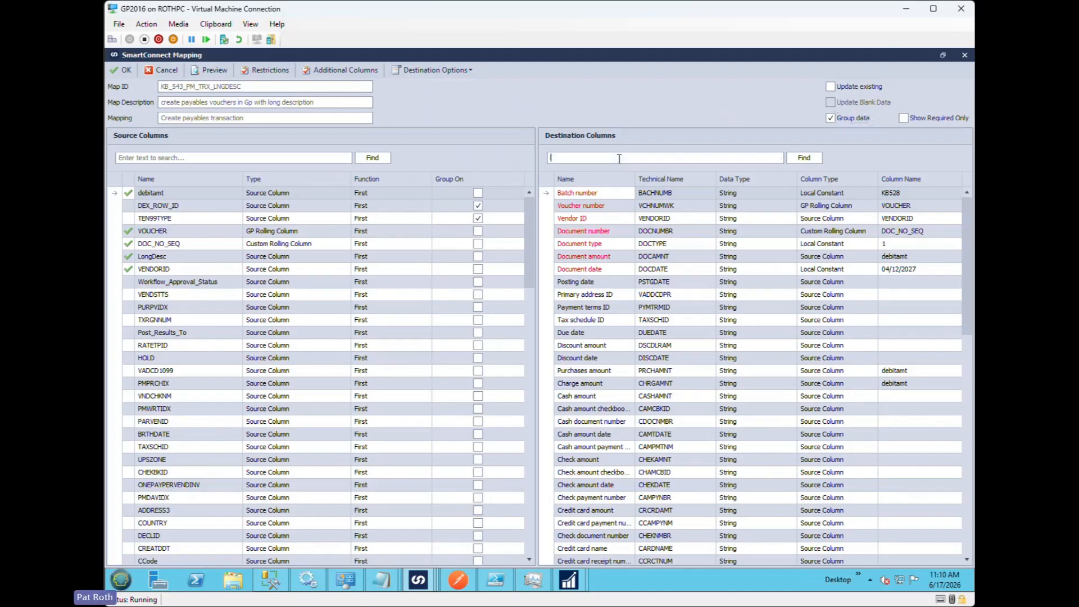
text(des)
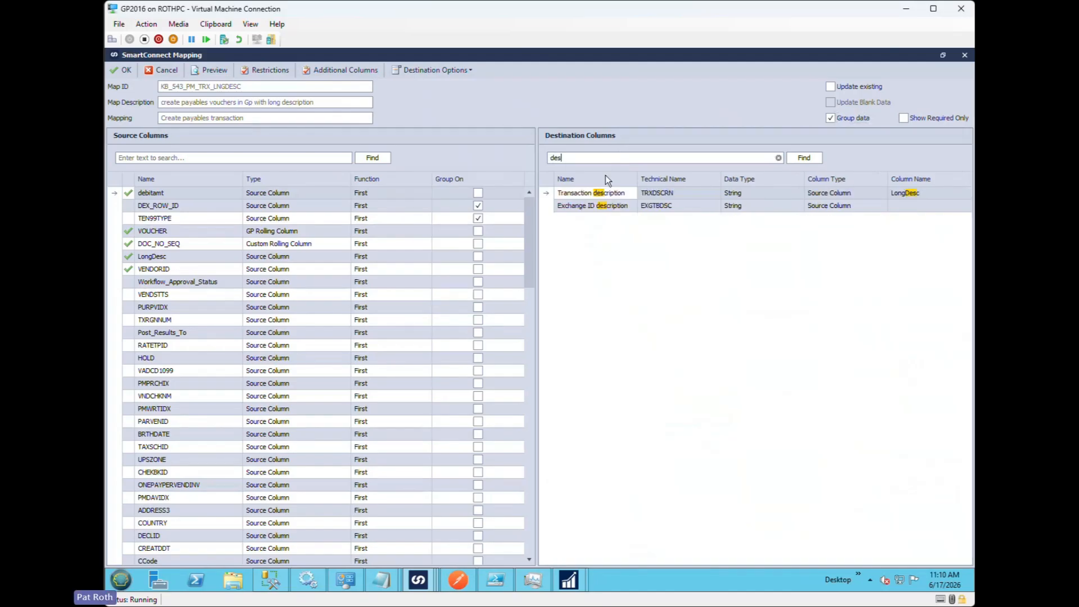
click(595, 193)
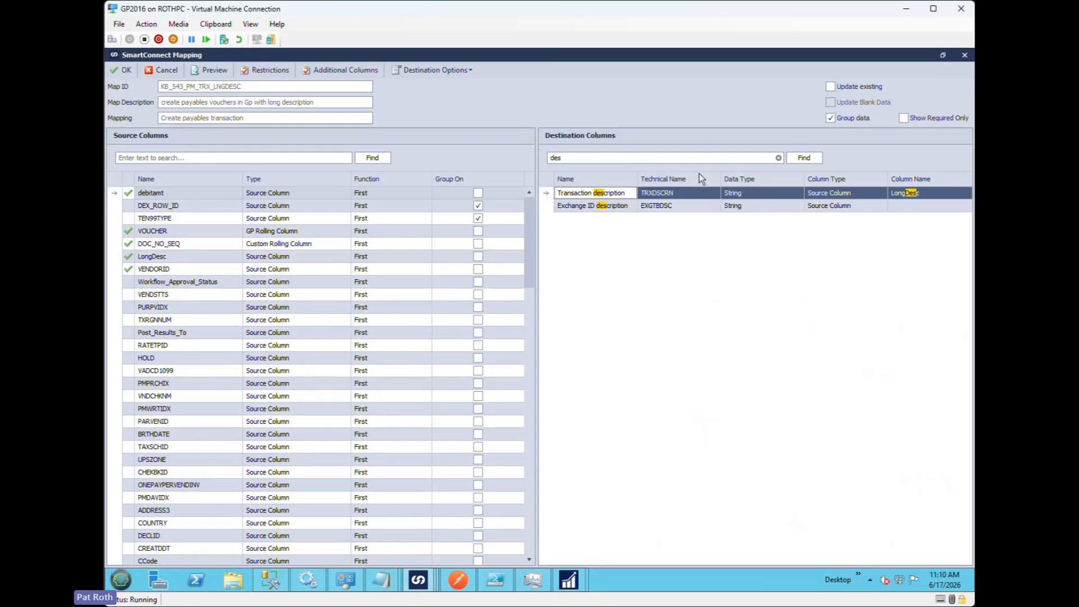
click(126, 72)
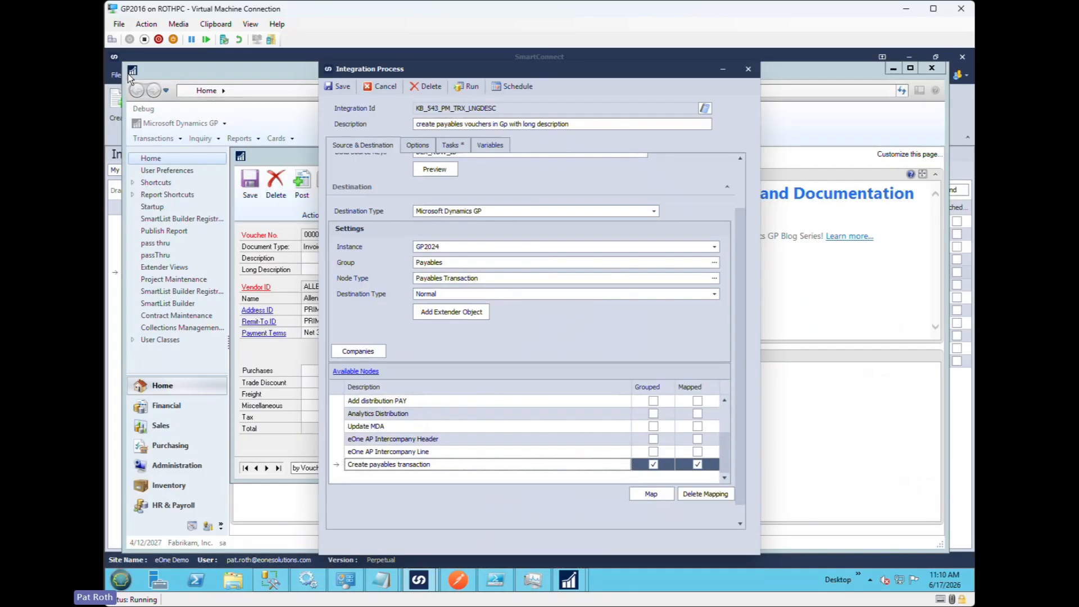
- Run the integration from its setup window and display the last voucher in Payables Transaction Entry
click(469, 88)
click(523, 331)
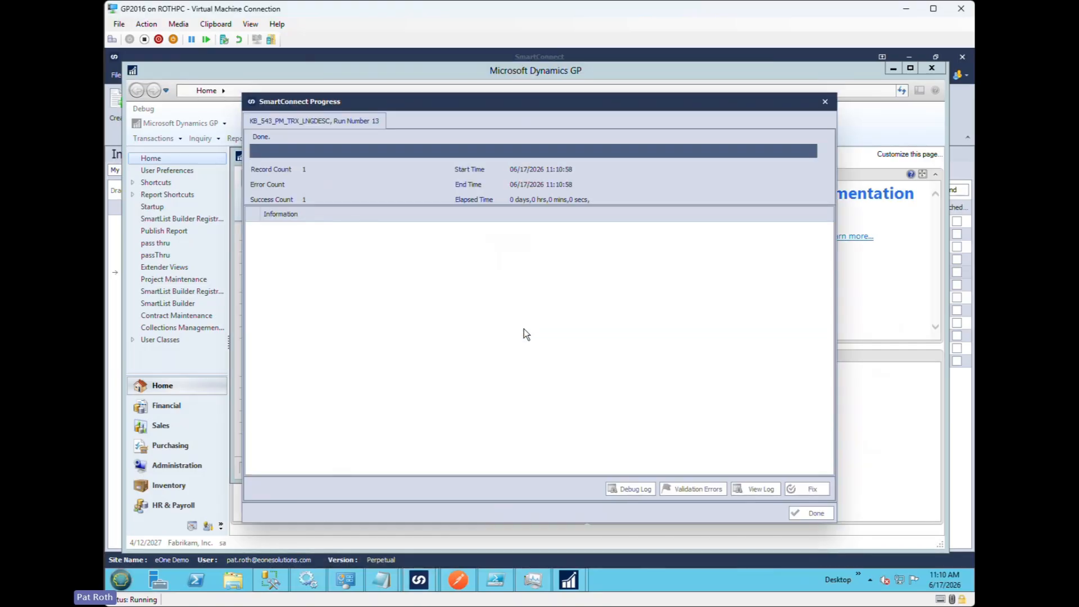
click(810, 513)
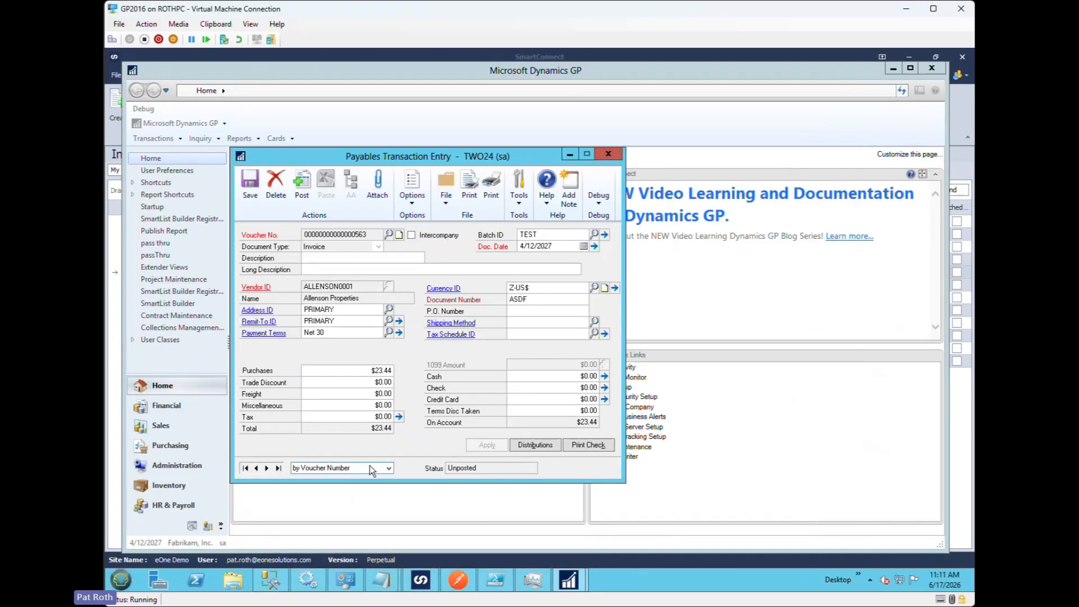
click(278, 468)
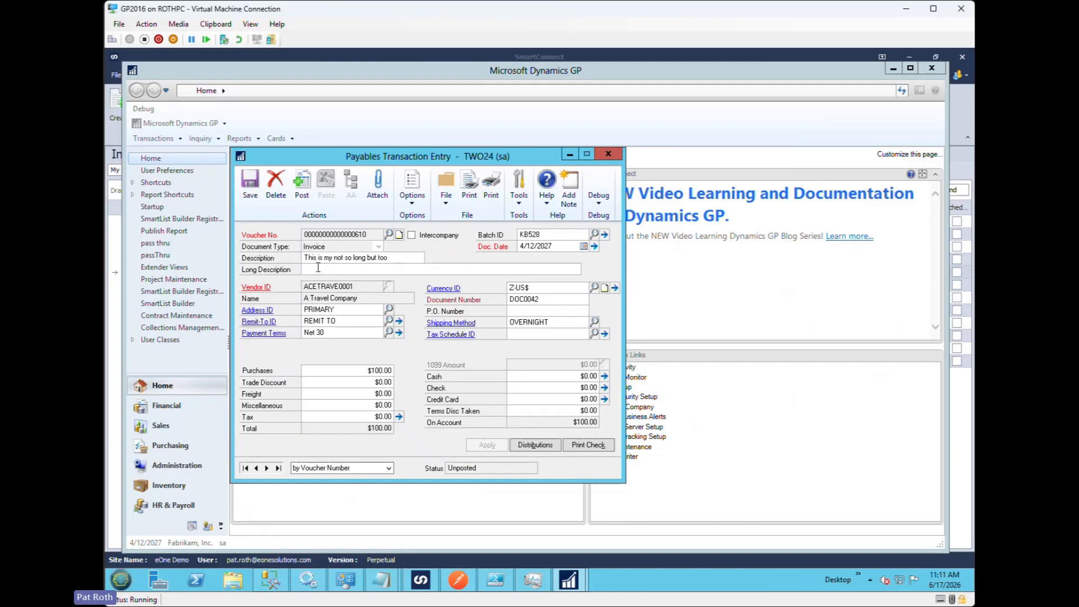
- Delete the newly imported payables voucher and go to the last remaining voucher
click(276, 185)
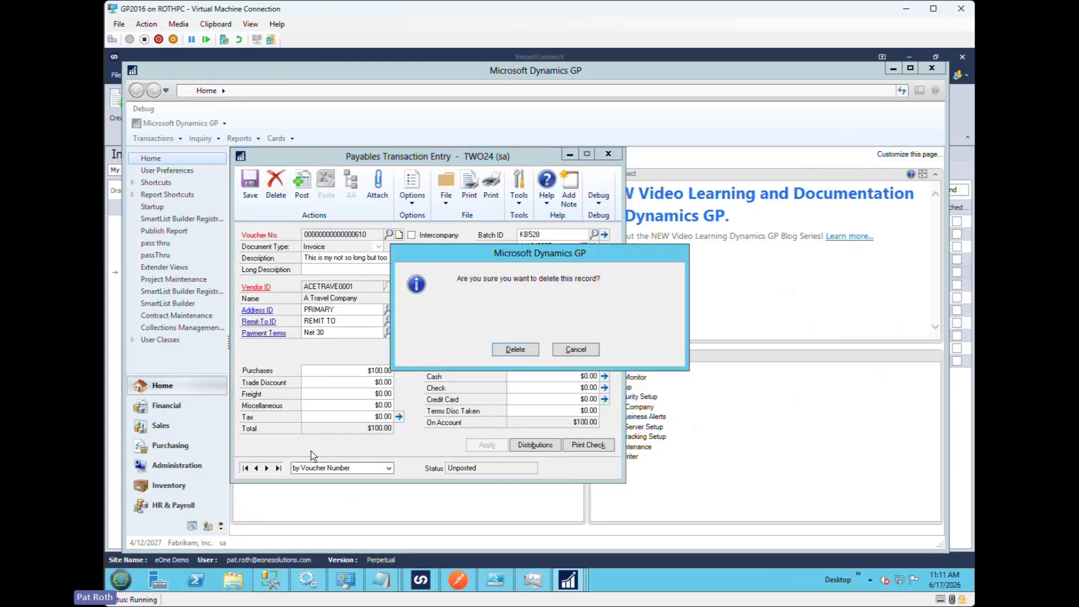
click(514, 349)
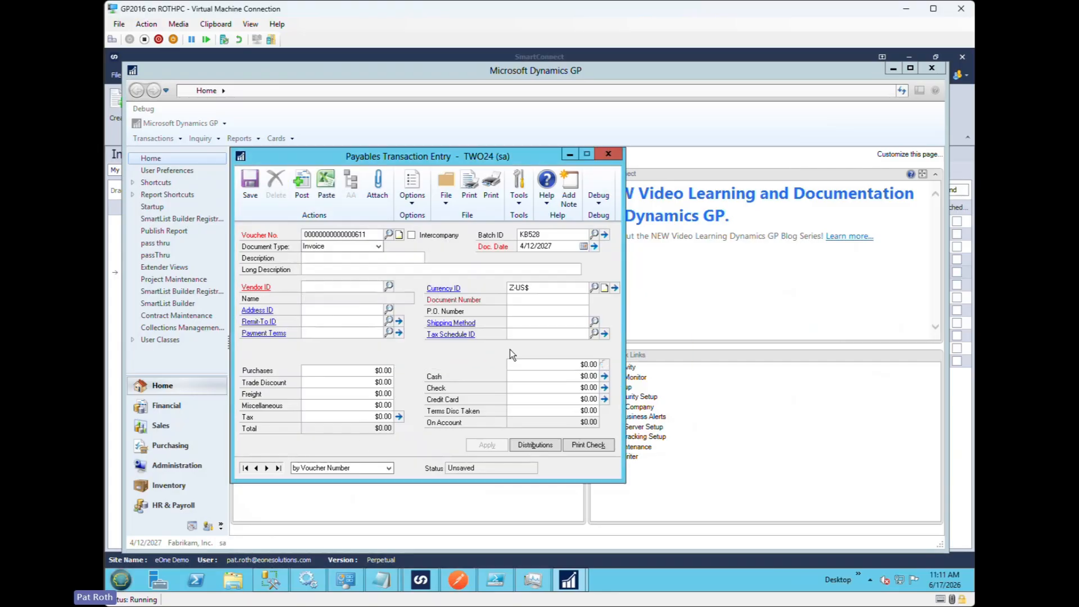
click(277, 468)
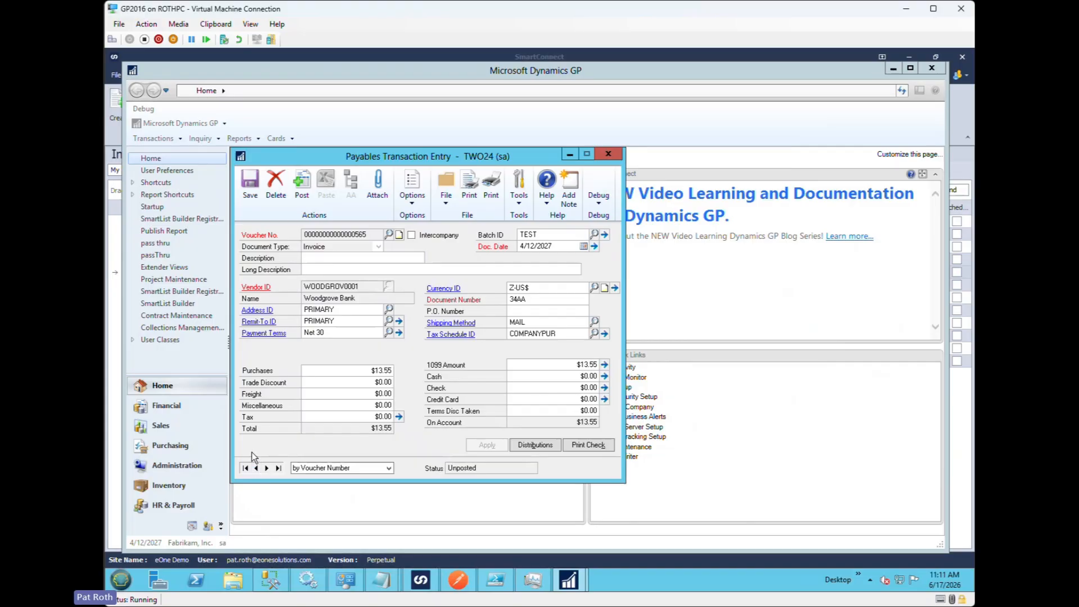
- Switch to SmartConnect, open the KB_543_PM_TRX_LNGDESC integration and show its tasks that run if the document succeeds
mouse_move(422, 583)
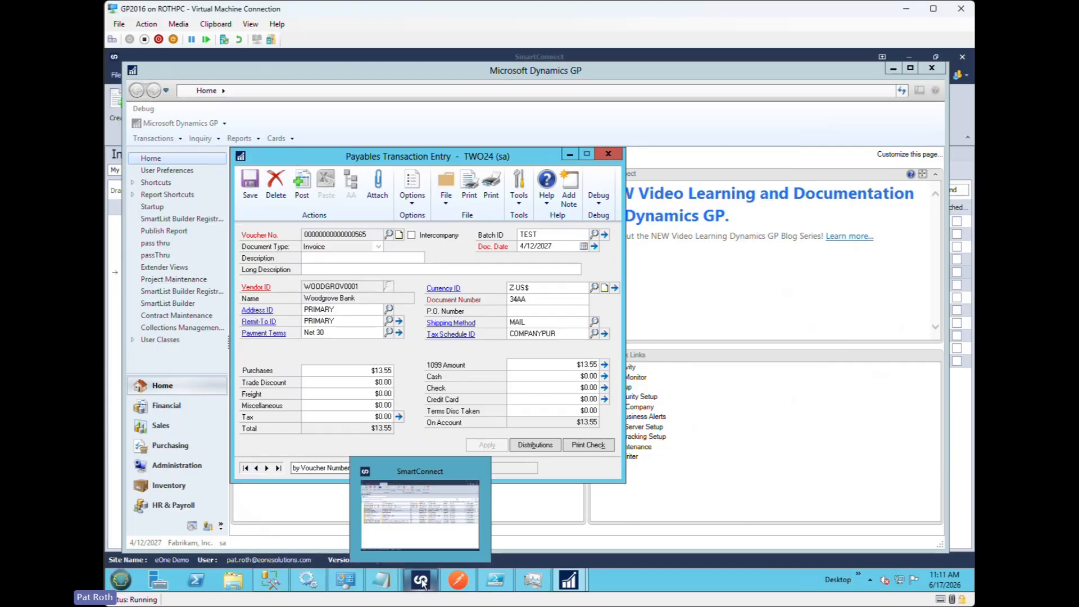
click(412, 528)
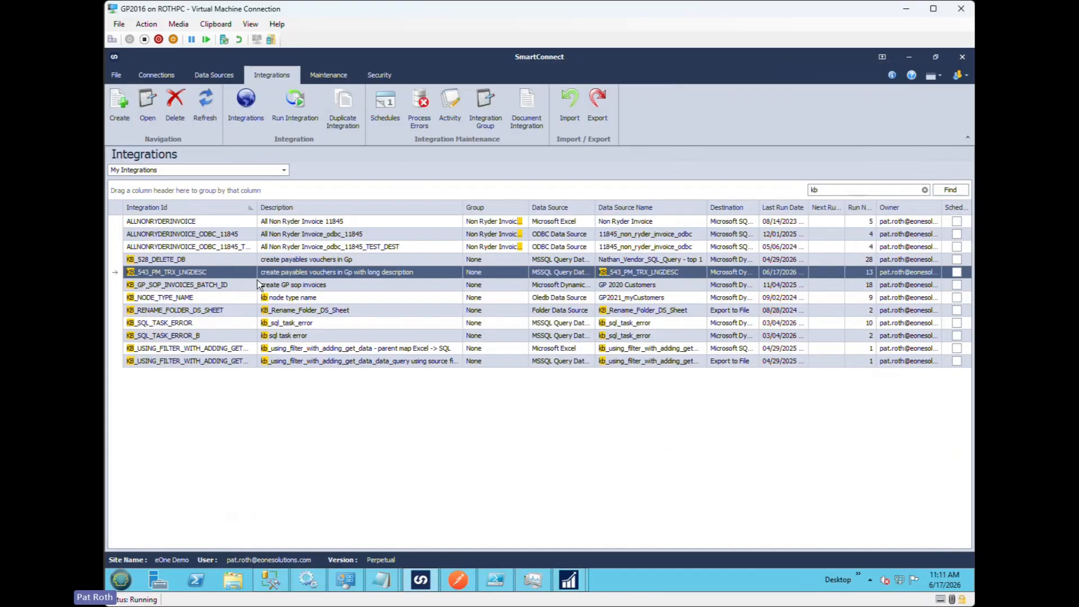
double_click(220, 272)
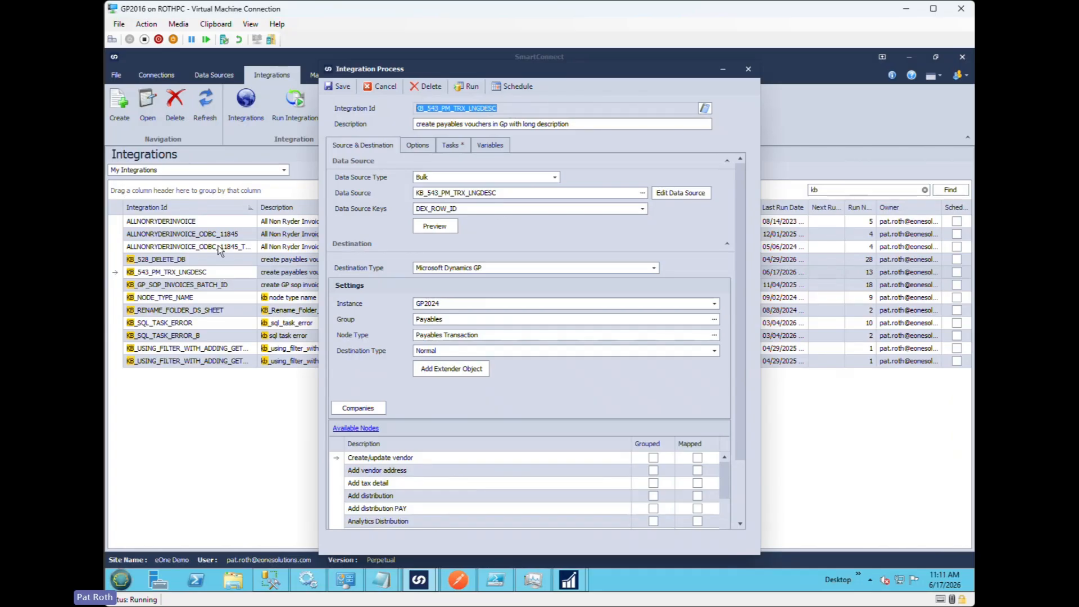
click(447, 146)
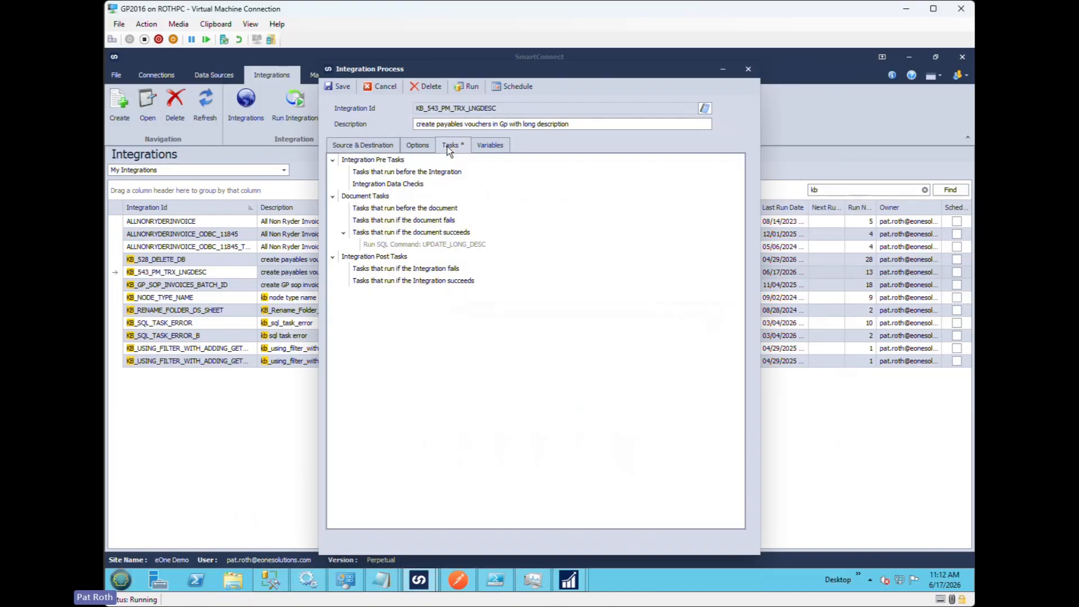
click(429, 233)
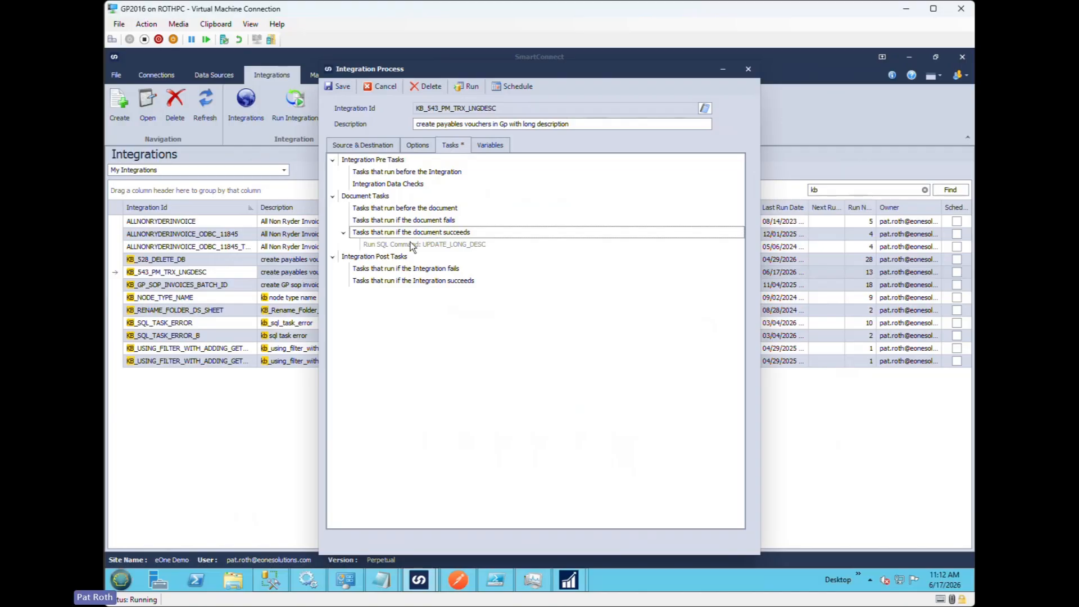
- Examine the database, field and global variables used in the UPDATE_LONG_DESC task's SQL command, closing the task without changes
double_click(444, 246)
drag(536, 155, 547, 144)
click(613, 337)
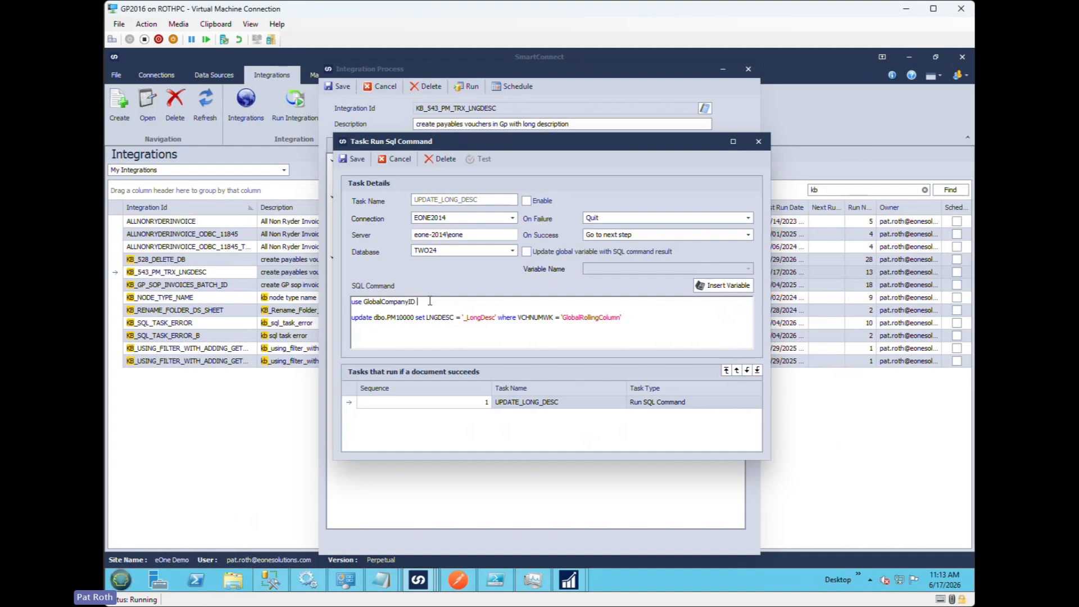
drag(428, 302, 352, 304)
click(447, 308)
double_click(375, 304)
drag(416, 302, 329, 303)
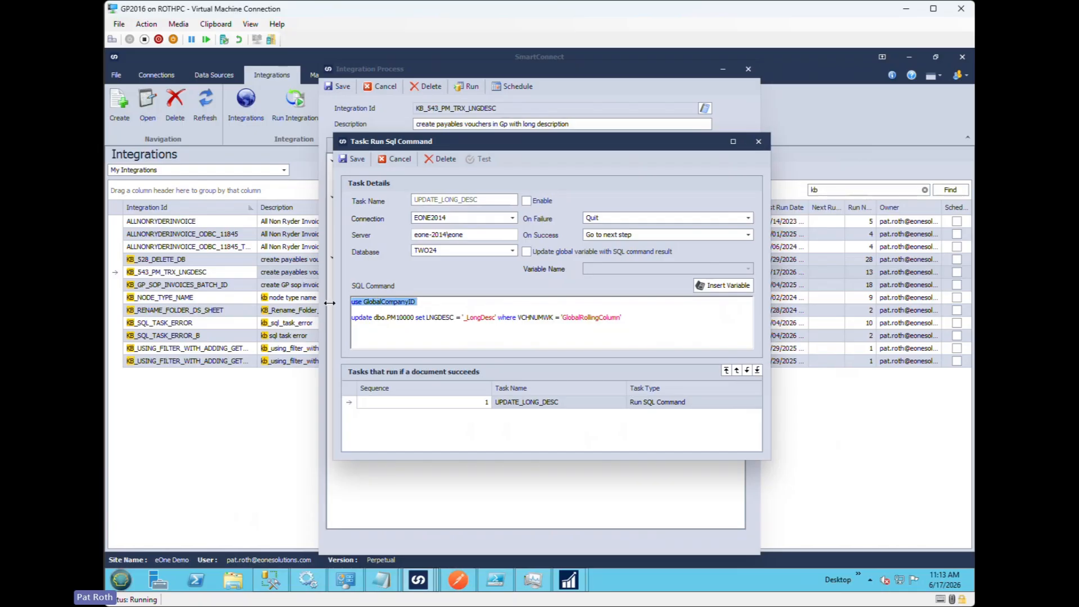
click(465, 309)
double_click(435, 318)
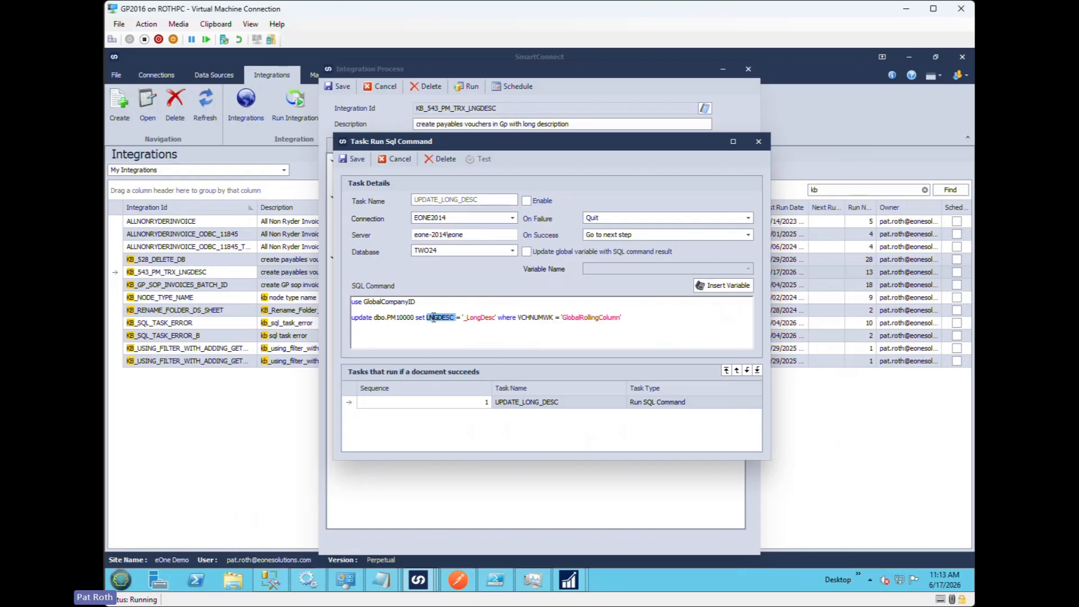
double_click(484, 318)
click(544, 322)
double_click(538, 318)
click(538, 319)
double_click(581, 318)
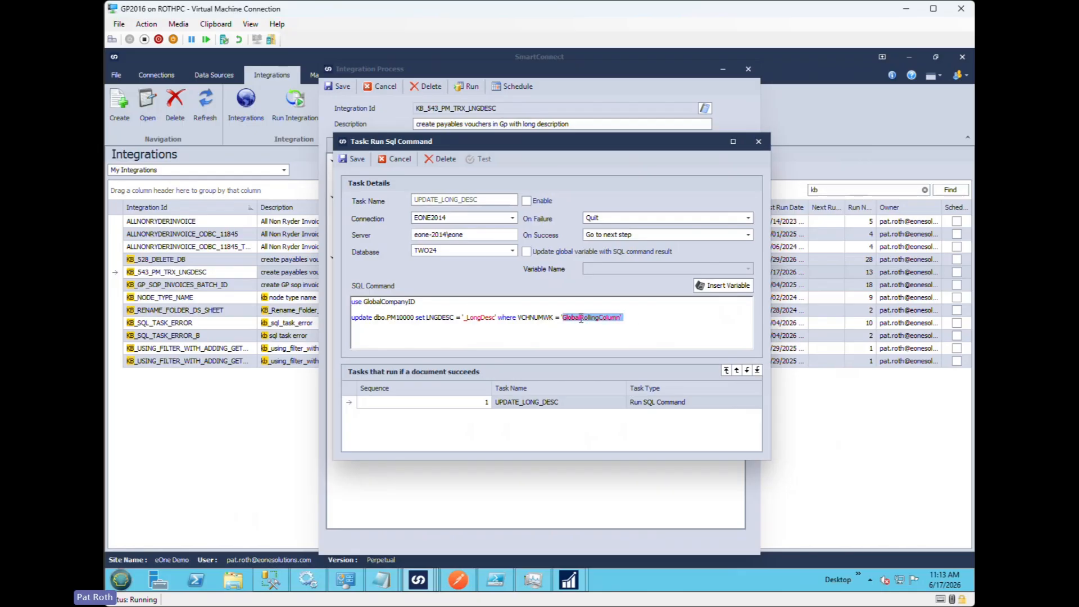
shift+click(559, 319)
click(545, 332)
click(401, 160)
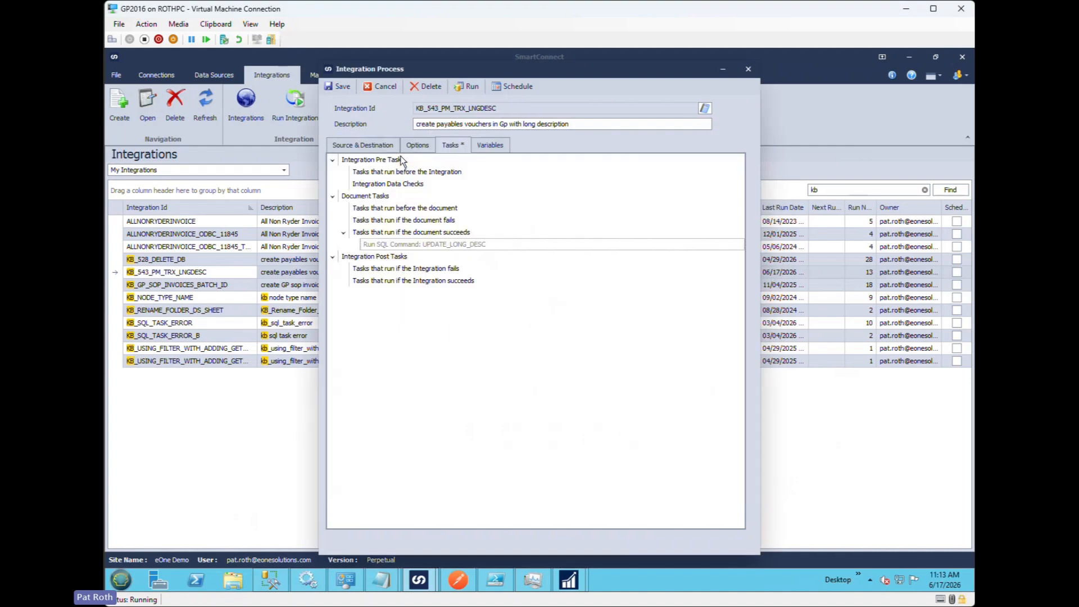
- Check the VOUCHER GP rolling column's settings in the Create payables transaction mapping, and return to the integration's tasks
click(363, 147)
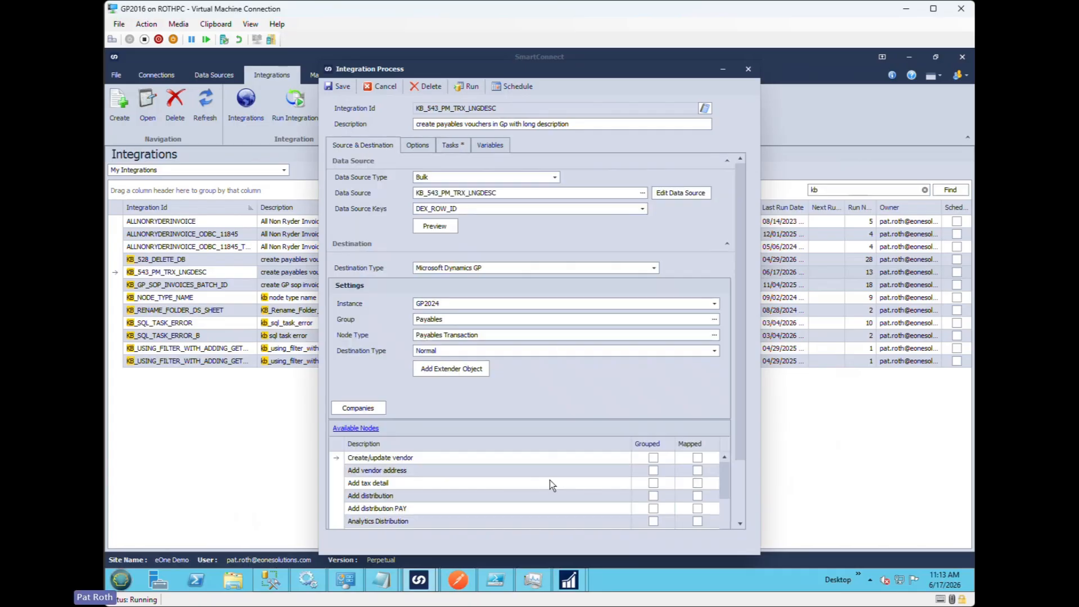
scroll(741, 440, down, 2)
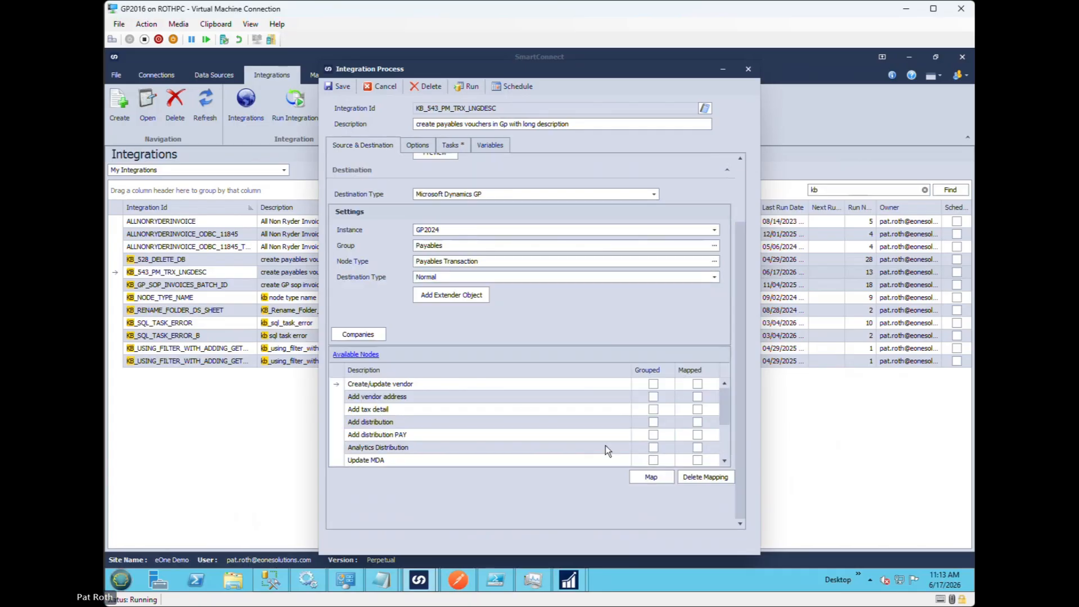
scroll(605, 445, down, 2)
double_click(462, 448)
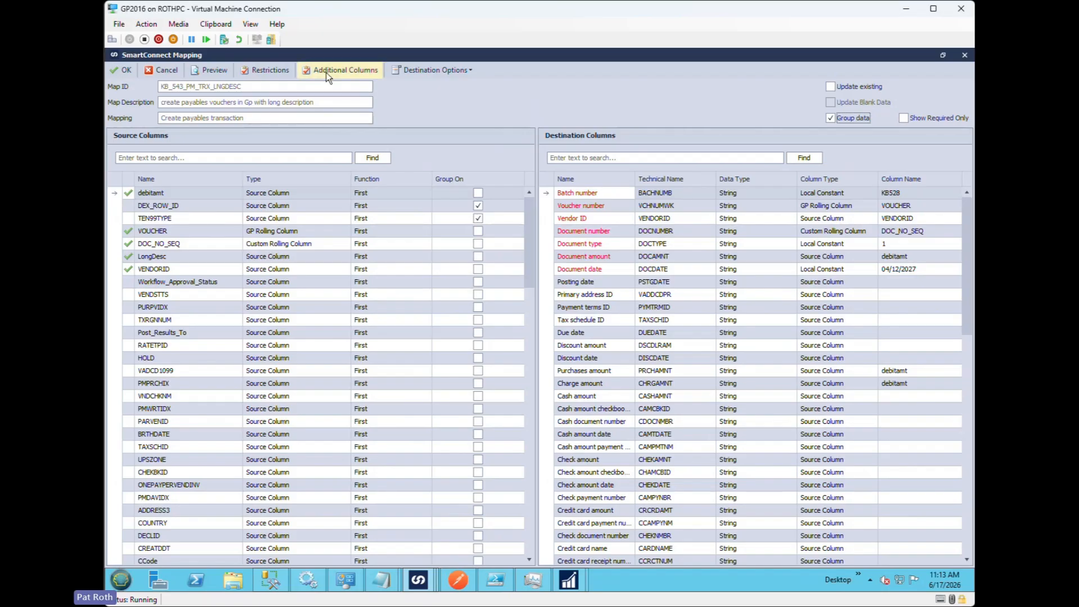
click(326, 72)
double_click(397, 221)
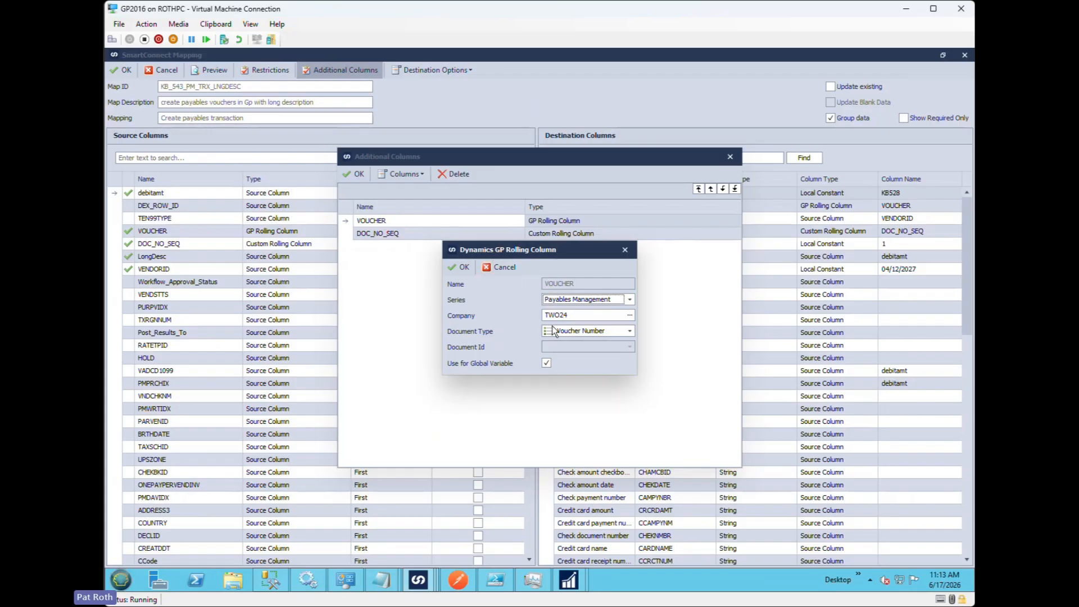
click(500, 268)
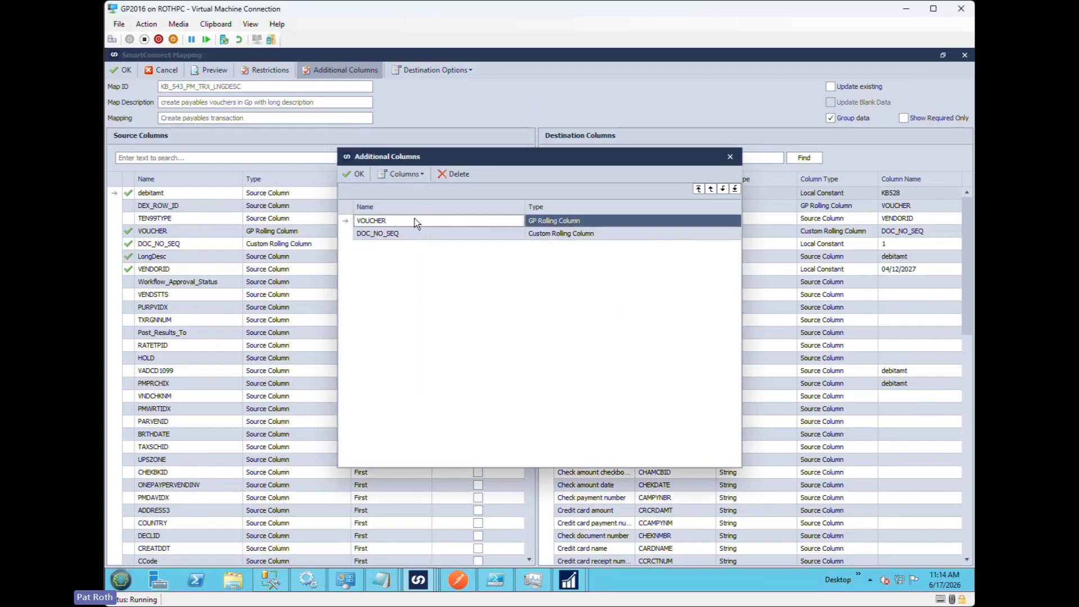
click(357, 173)
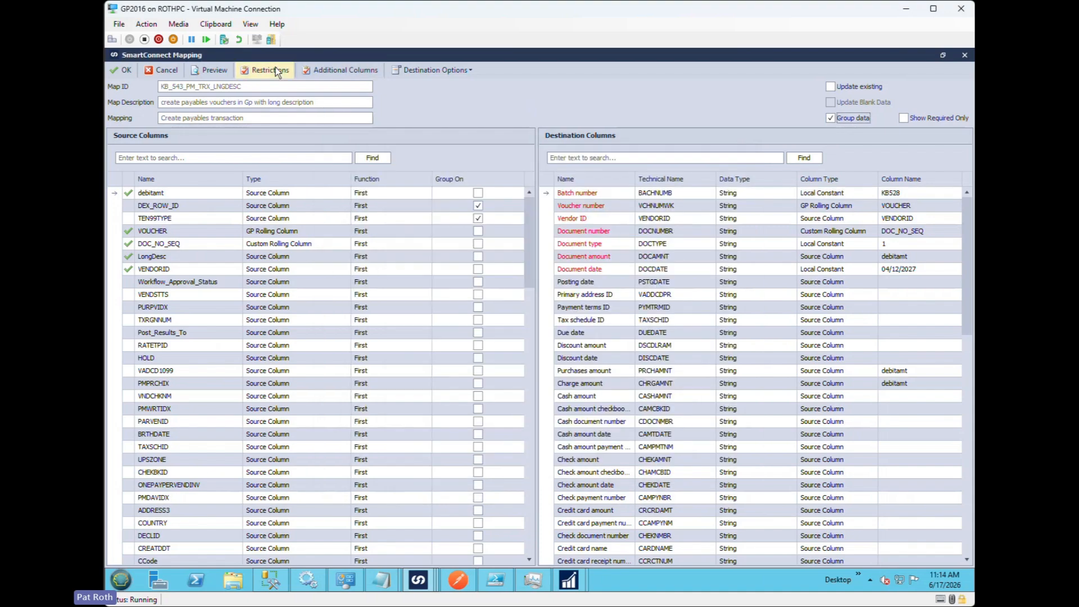
click(121, 70)
click(460, 145)
double_click(448, 244)
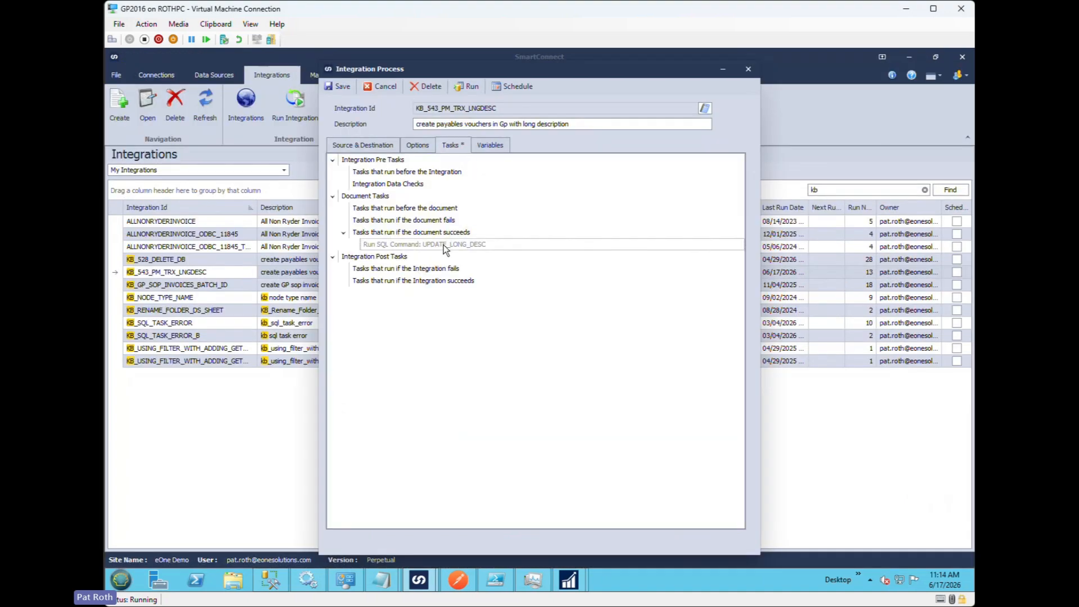
click(514, 212)
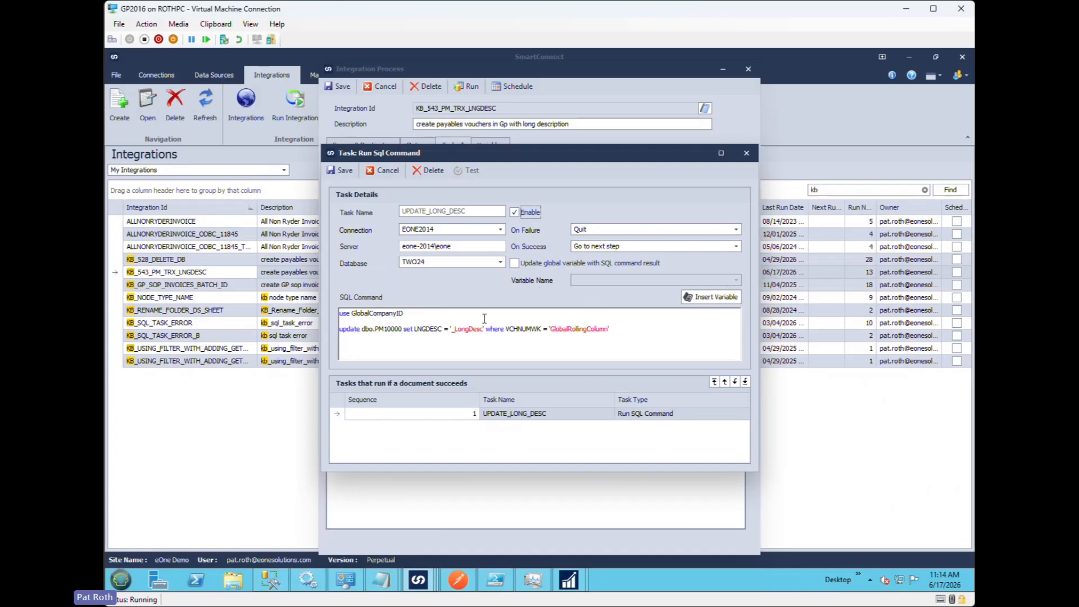
click(383, 170)
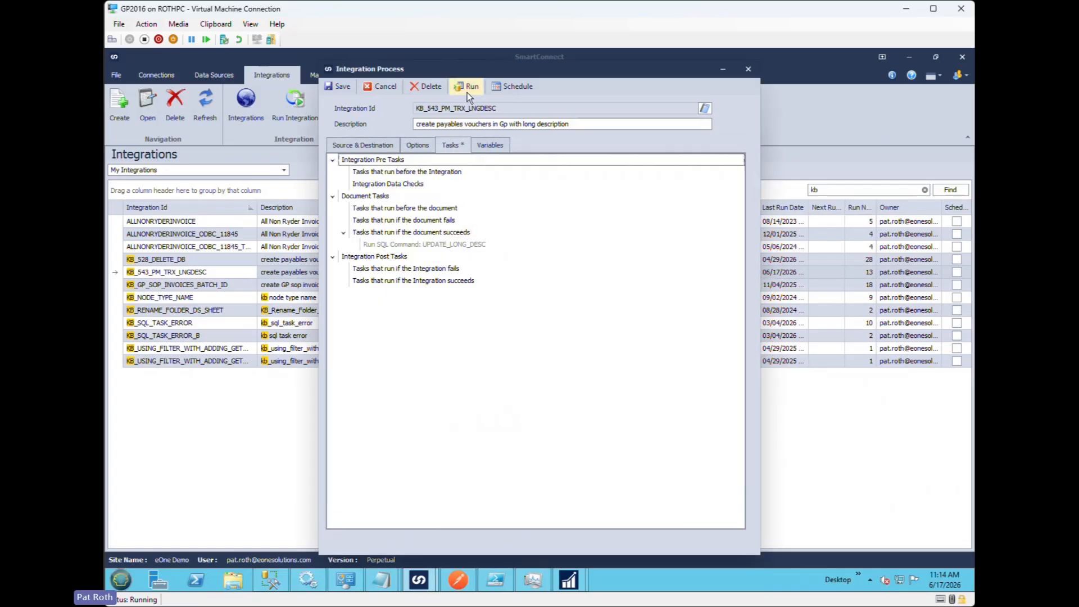
- Enable the UPDATE_LONG_DESC SQL command task and save it
double_click(440, 244)
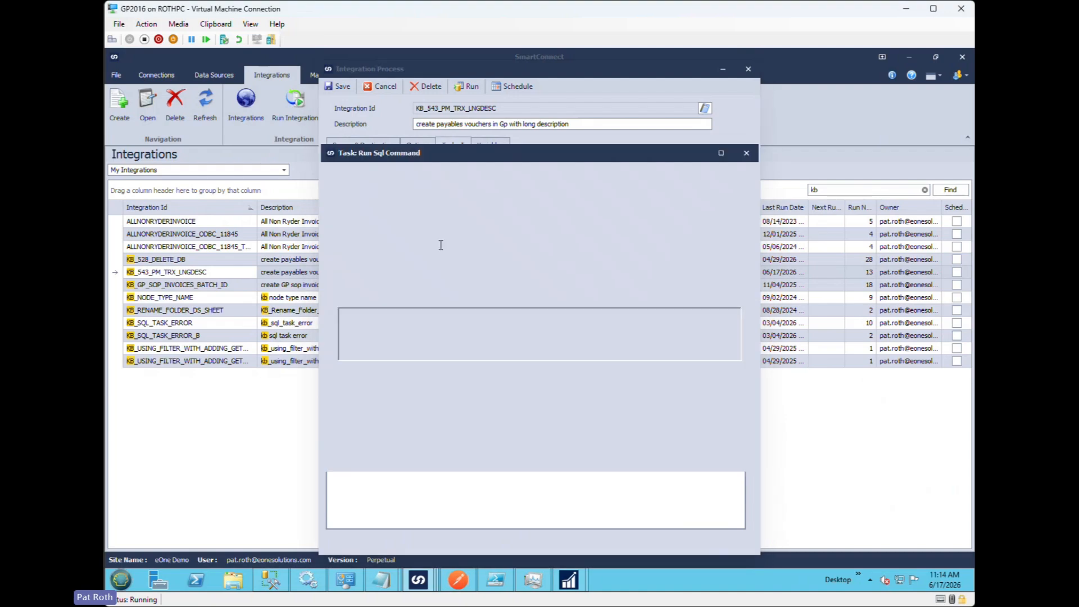
key(space)
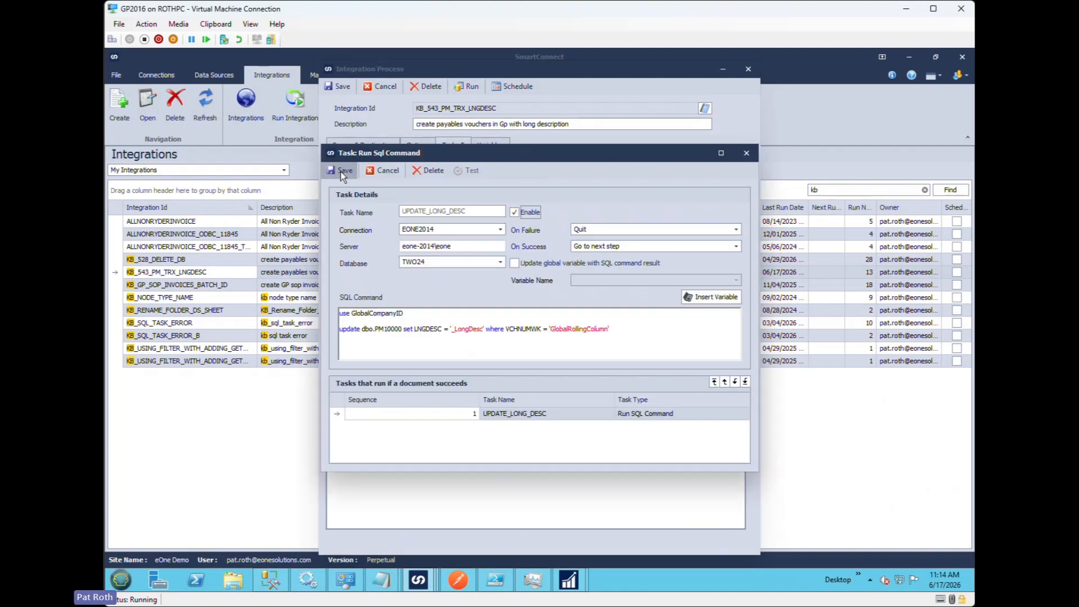
click(343, 170)
- Run the integration with the SQL task enabled and switch to Dynamics GP to display the last payables voucher's long description
click(468, 86)
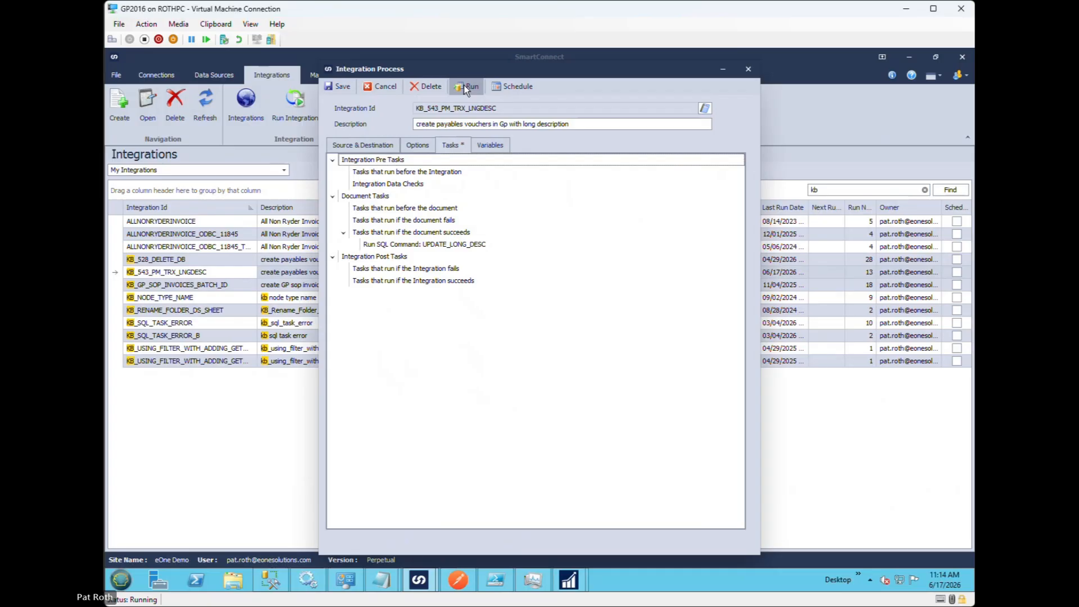
click(512, 330)
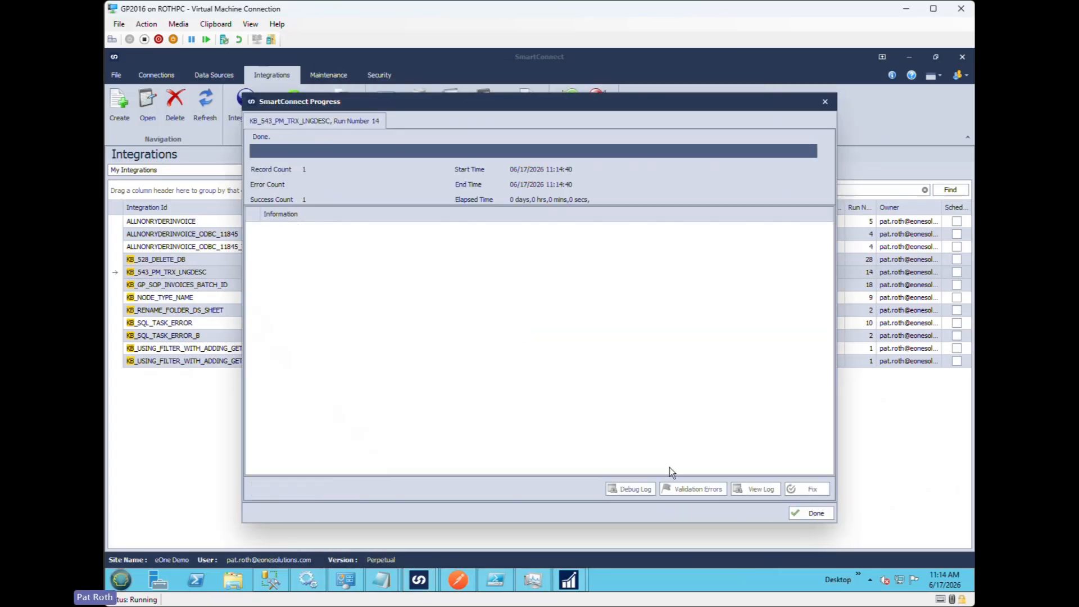
click(817, 513)
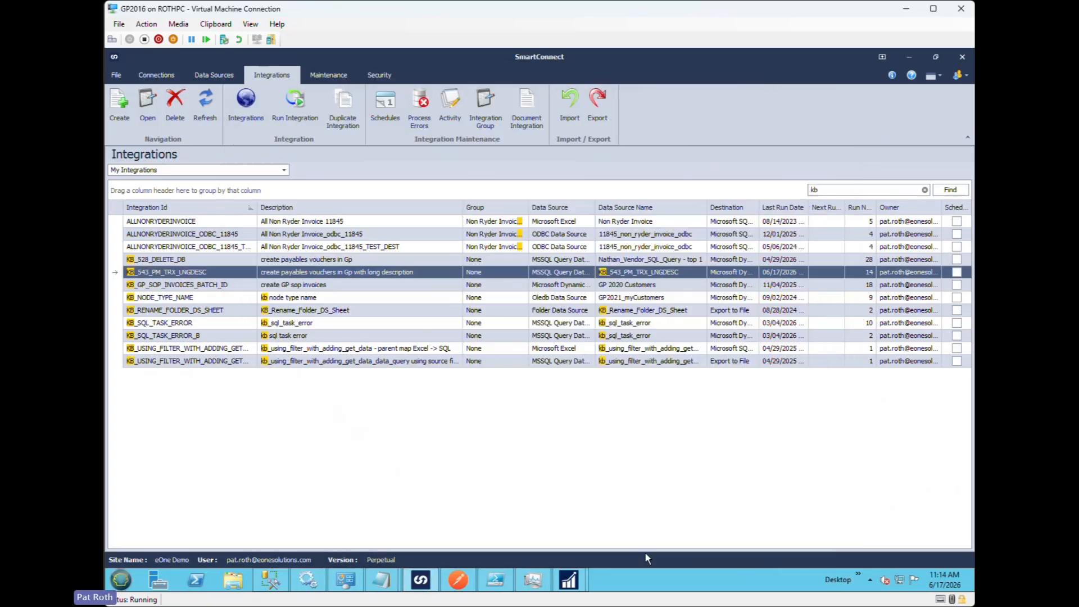
click(427, 590)
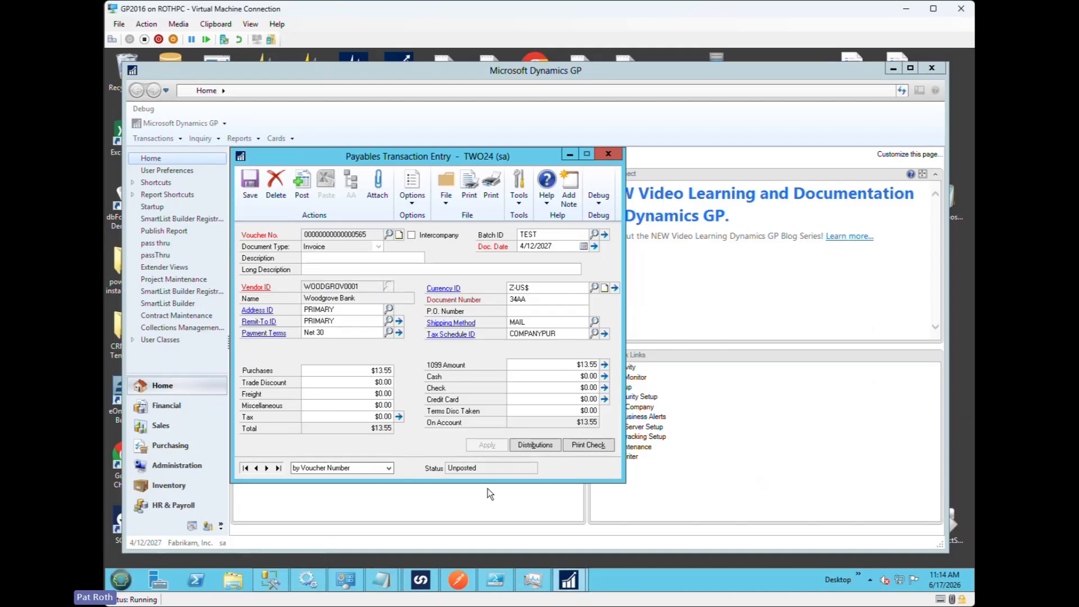
click(278, 469)
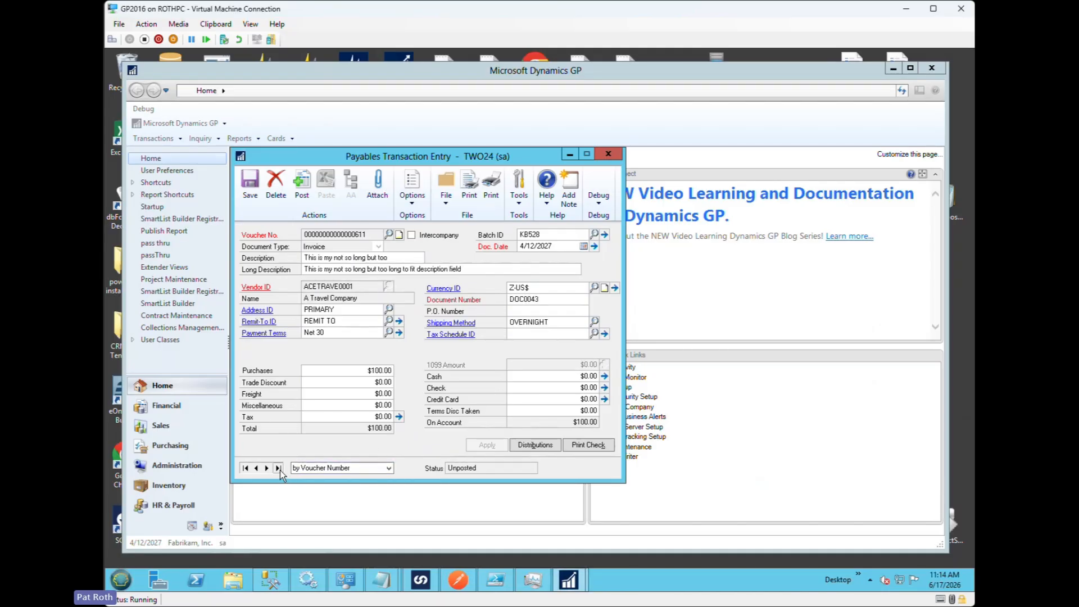